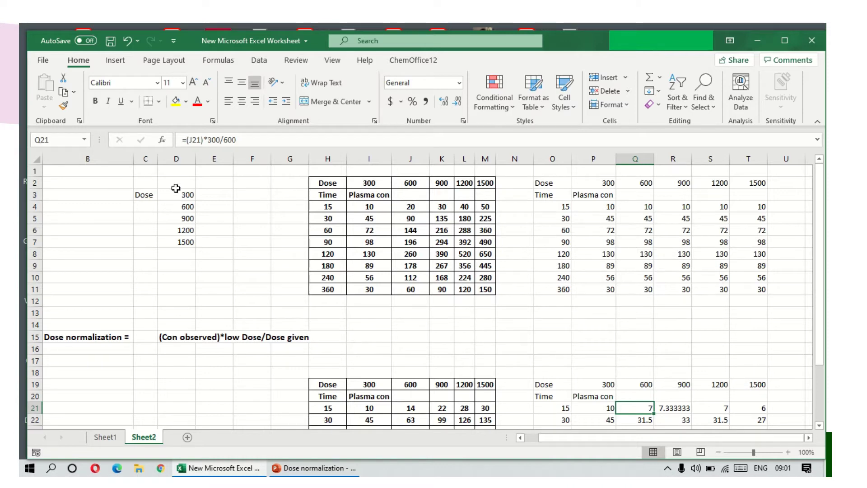
# Step: Clear the normalized values in Q4:T11 of the right-hand table
pyautogui.moveTo(182, 195); pyautogui.dragTo(190, 245)
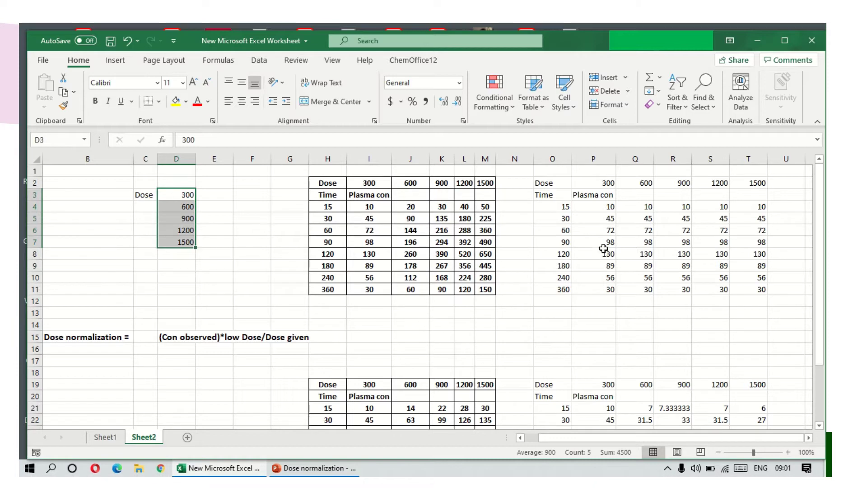
pyautogui.moveTo(331, 183); pyautogui.dragTo(489, 285)
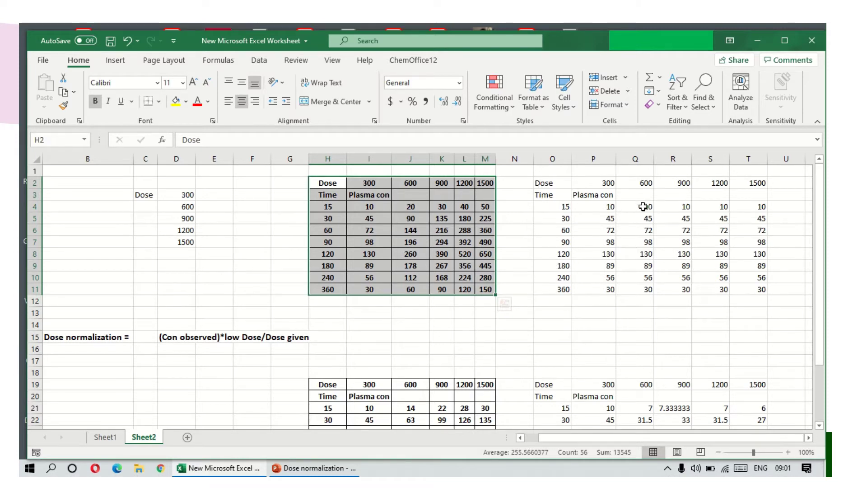
pyautogui.moveTo(634, 207); pyautogui.dragTo(761, 297)
pyautogui.press('Delete')
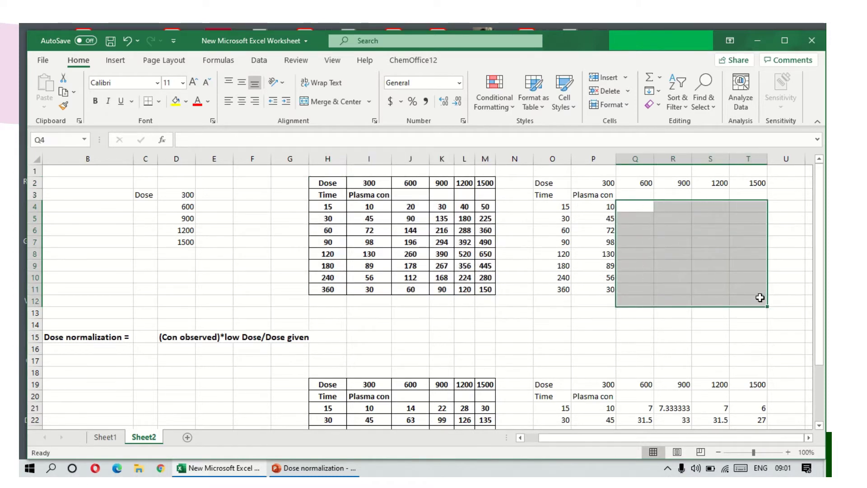
pyautogui.click(788, 275)
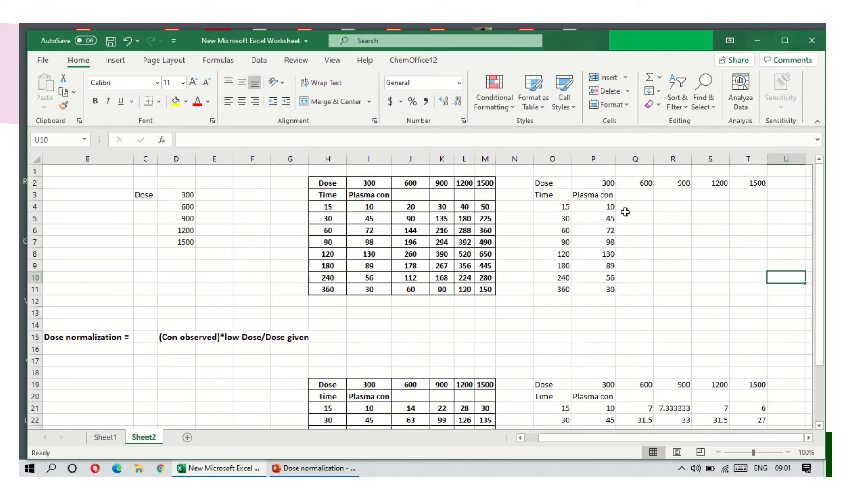
pyautogui.click(608, 207)
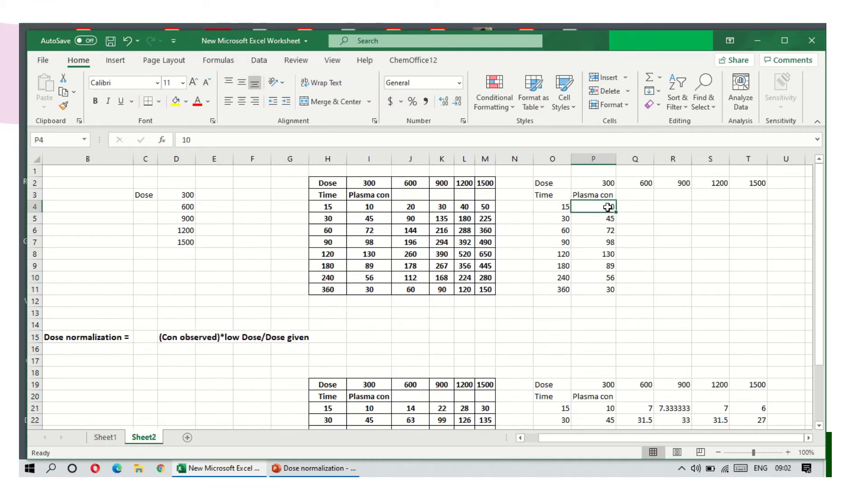
pyautogui.click(638, 209)
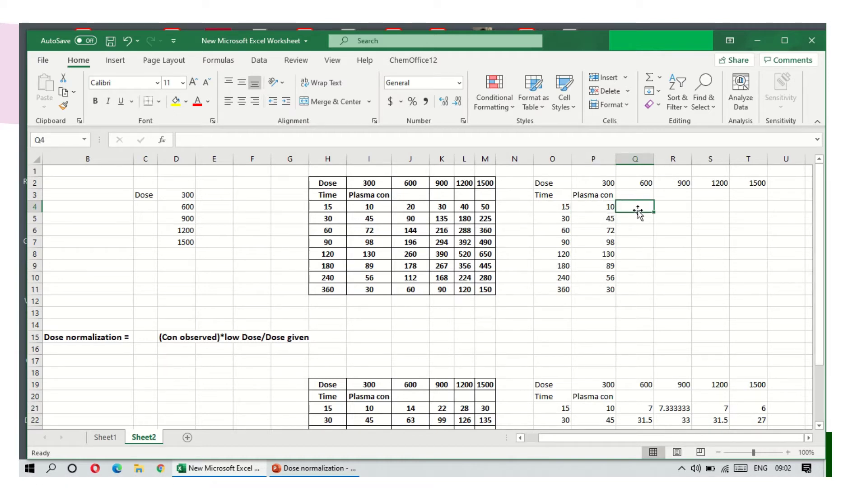
# Step: Enter =(J4)*300/600 in Q4 and fill it down to Q11
pyautogui.doubleClick(639, 211)
pyautogui.write('=')
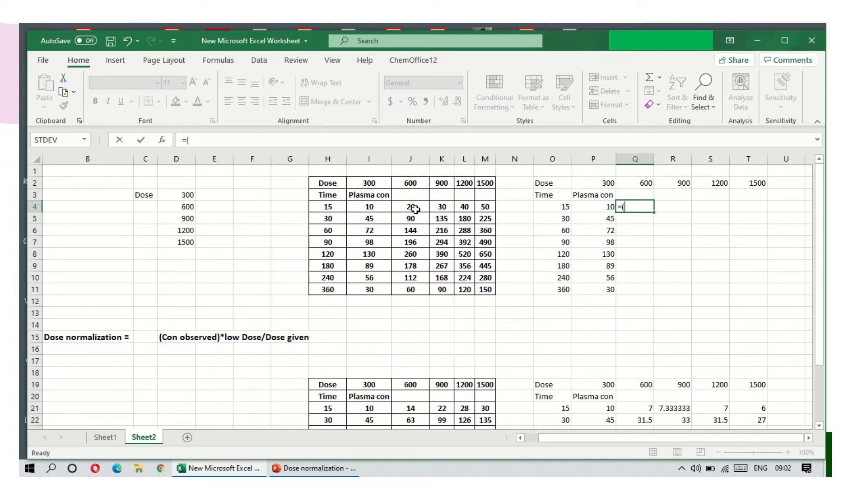
pyautogui.write('(')
pyautogui.click(415, 209)
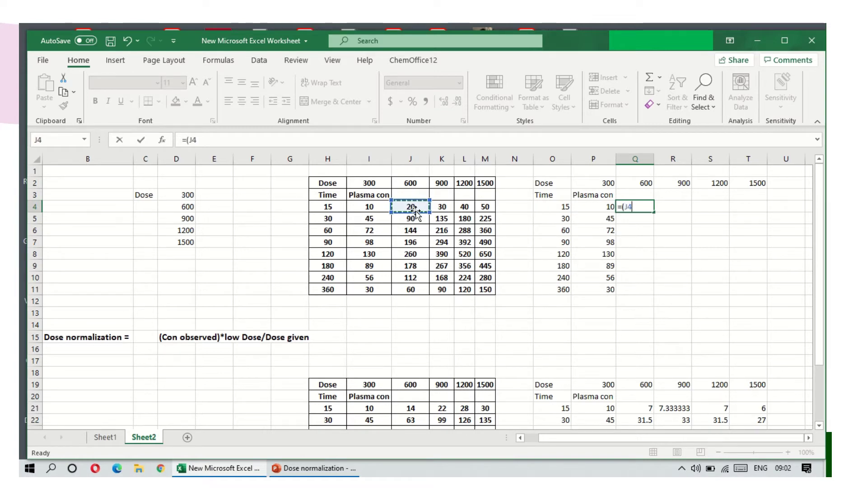
pyautogui.write(')*')
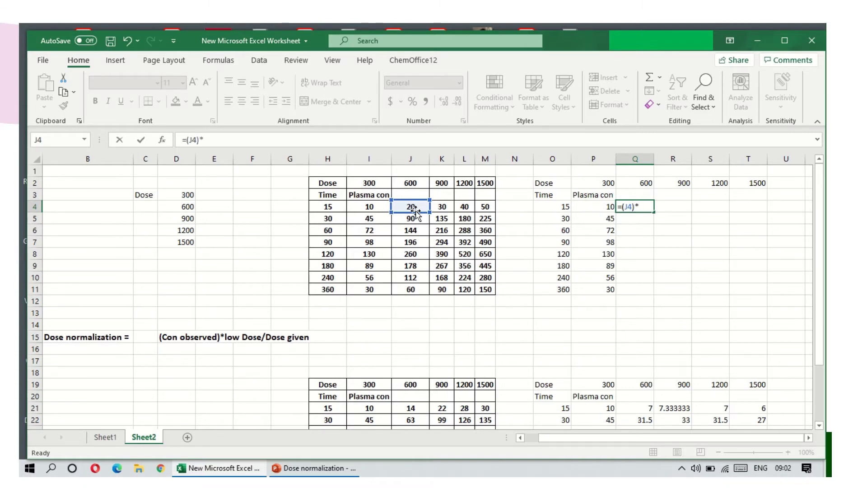
pyautogui.write('300')
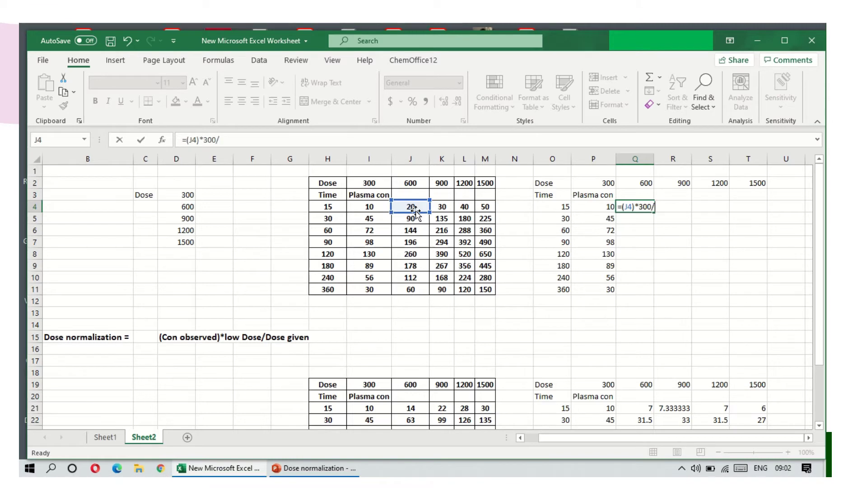
pyautogui.write('/600')
pyautogui.press('Return')
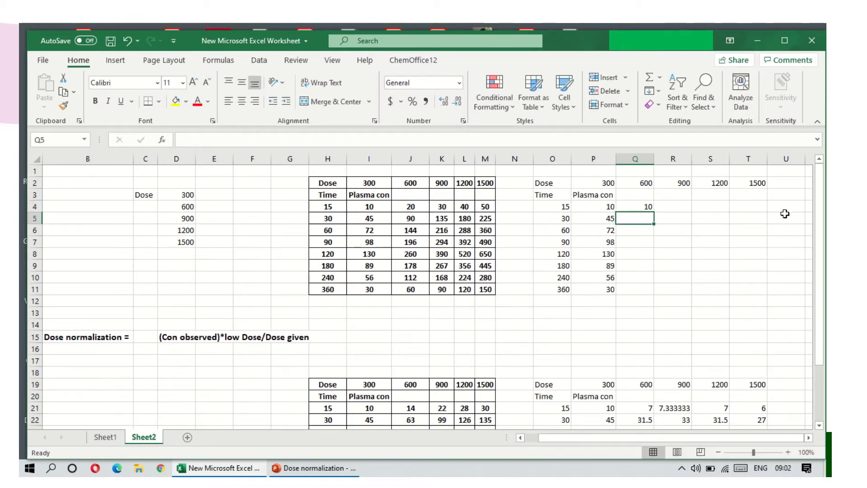
pyautogui.click(644, 206)
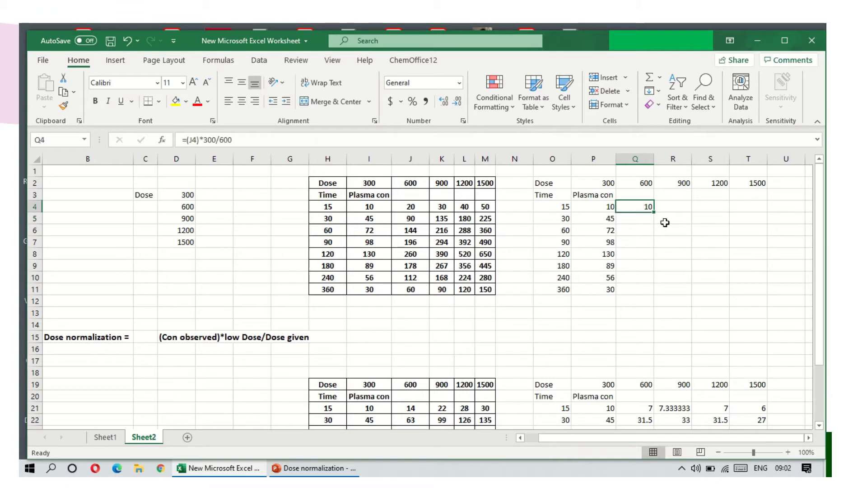
pyautogui.moveTo(654, 214); pyautogui.dragTo(654, 294)
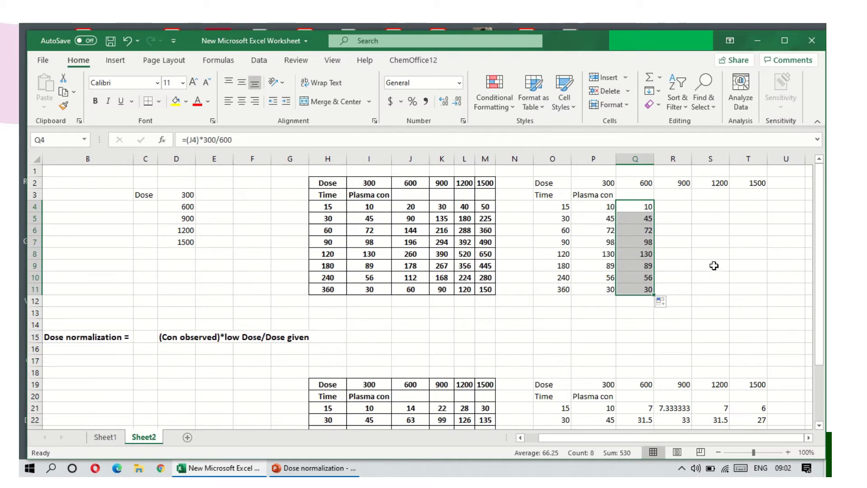
# Step: Copy the Q4 formula across to T4, change R4's divisor to 900, and fill R down to row 11
pyautogui.click(715, 262)
pyautogui.click(637, 207)
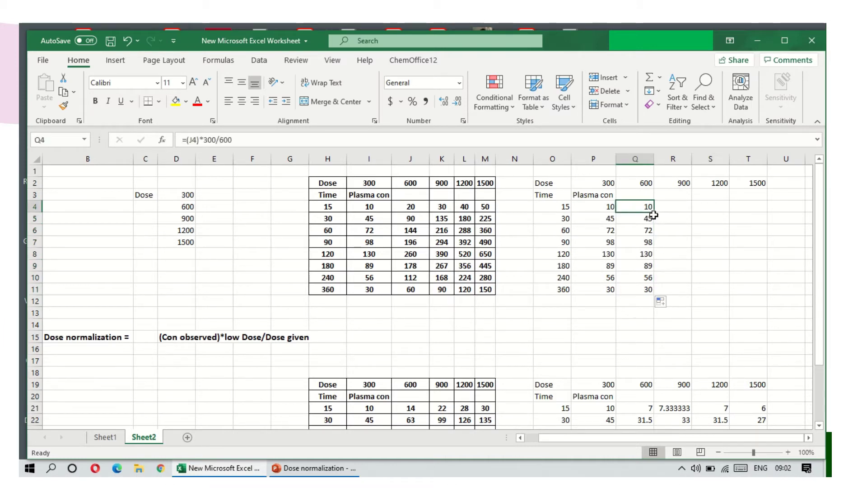
pyautogui.moveTo(656, 212); pyautogui.dragTo(768, 210)
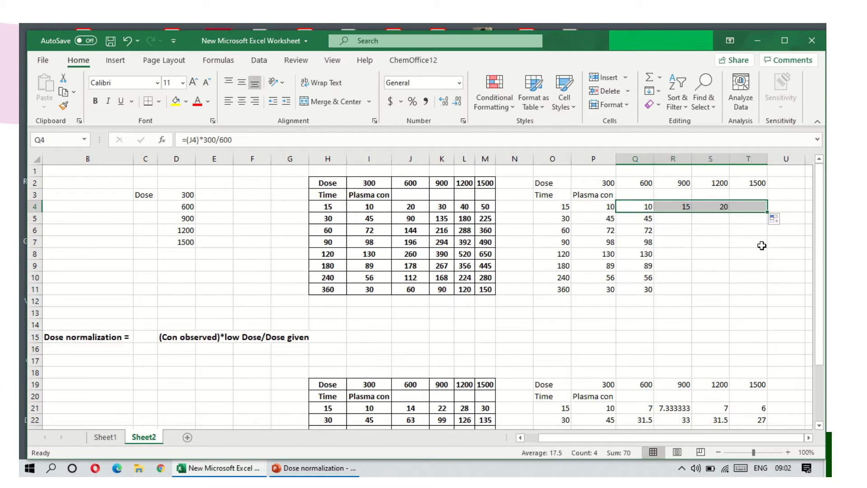
pyautogui.click(684, 213)
pyautogui.doubleClick(684, 207)
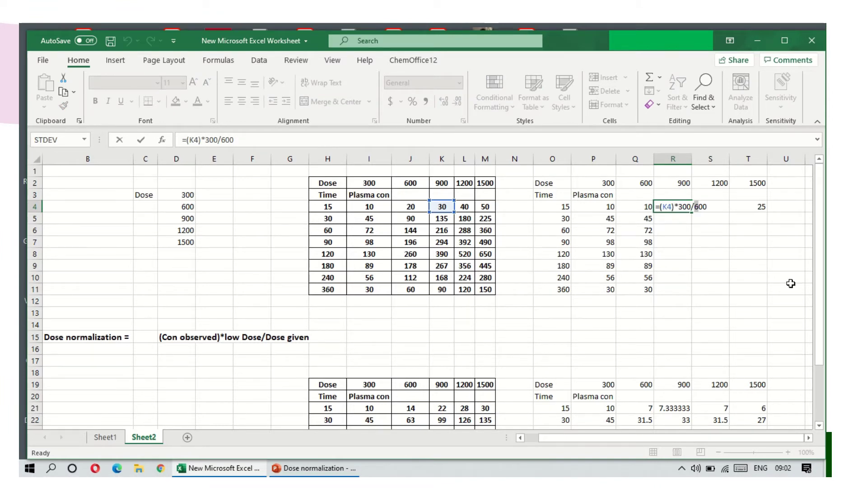
pyautogui.press('Return')
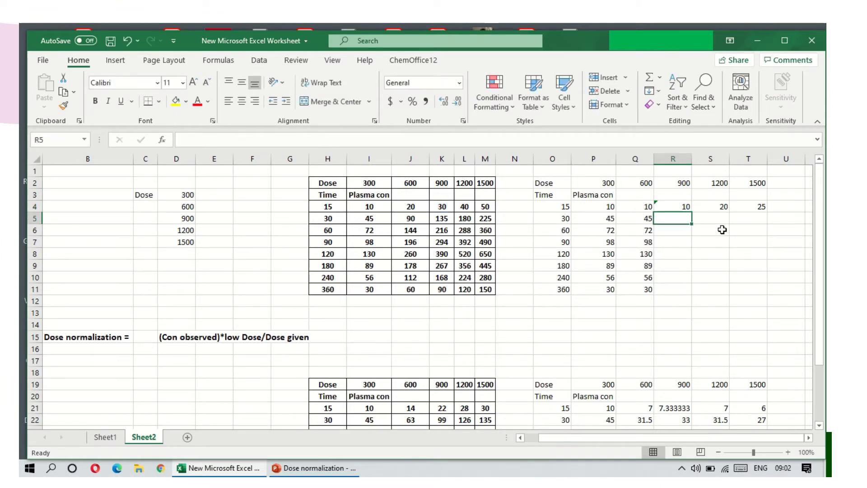
pyautogui.click(675, 206)
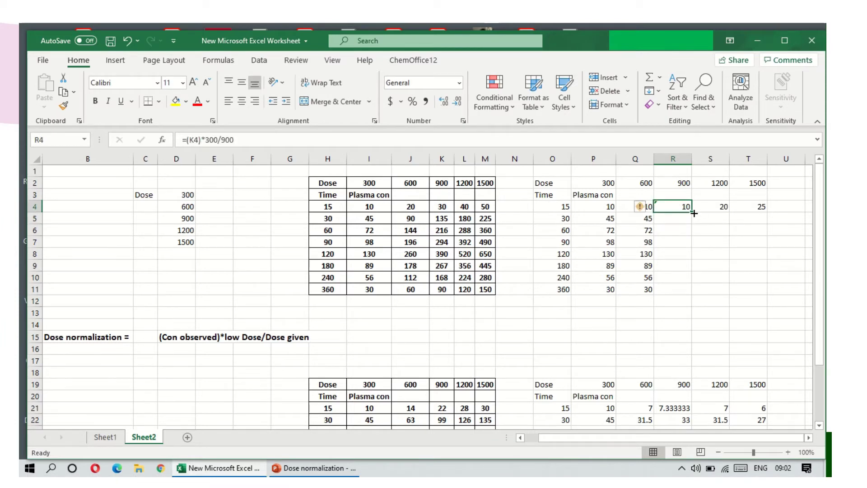
pyautogui.moveTo(693, 213); pyautogui.dragTo(692, 293)
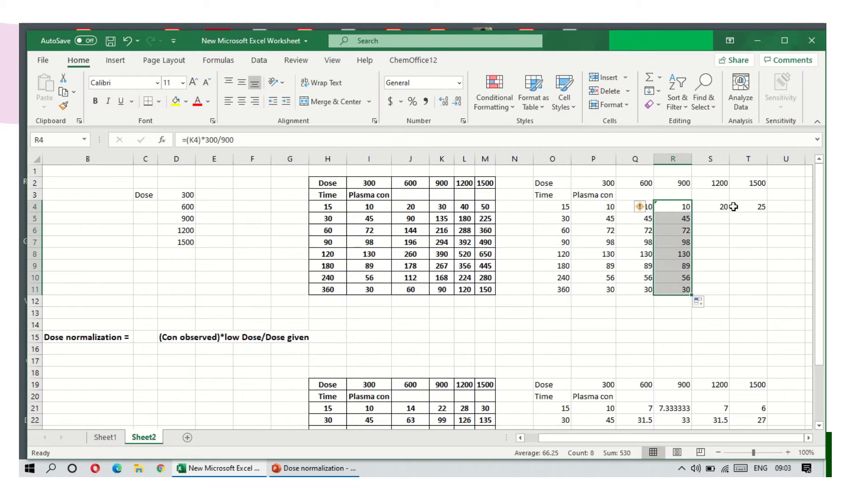
# Step: Change S4's divisor to 1200 and fill it down to S11
pyautogui.doubleClick(732, 207)
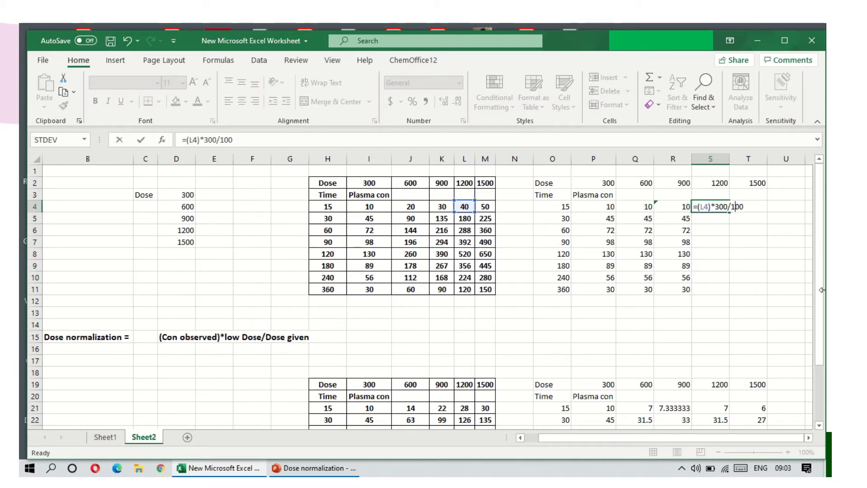
pyautogui.press('Delete')
pyautogui.press('Delete')
pyautogui.press('Delete')
pyautogui.write('1200')
pyautogui.press('Return')
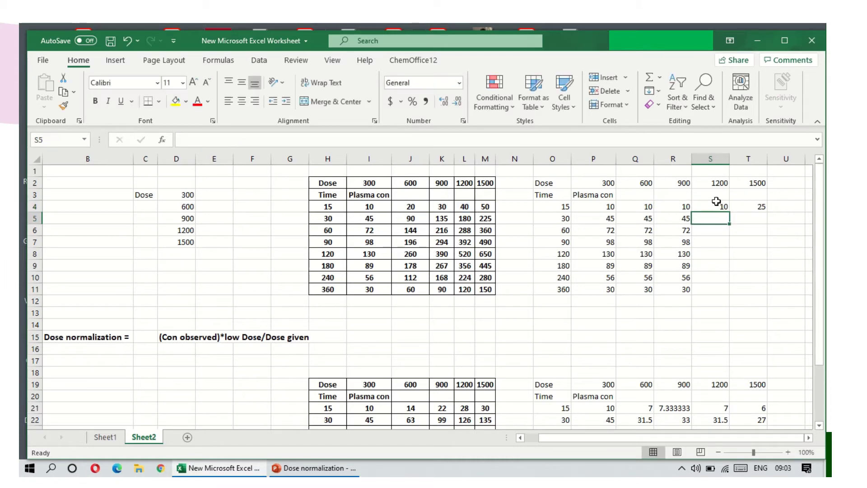
pyautogui.click(720, 207)
pyautogui.moveTo(729, 212); pyautogui.dragTo(734, 300)
# Step: Change T4's divisor to 1500 and fill =(M4)*300/1500 down to T11
pyautogui.click(754, 206)
pyautogui.doubleClick(754, 206)
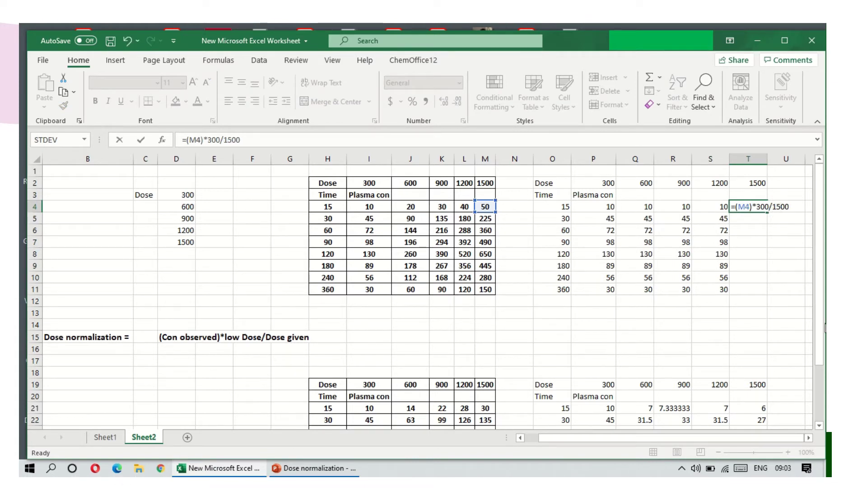
pyautogui.press('Return')
pyautogui.click(753, 207)
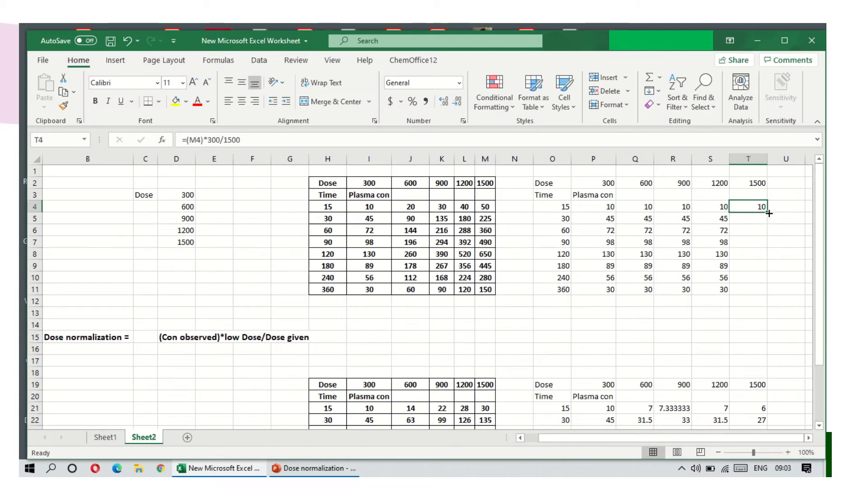
pyautogui.moveTo(767, 212); pyautogui.dragTo(759, 291)
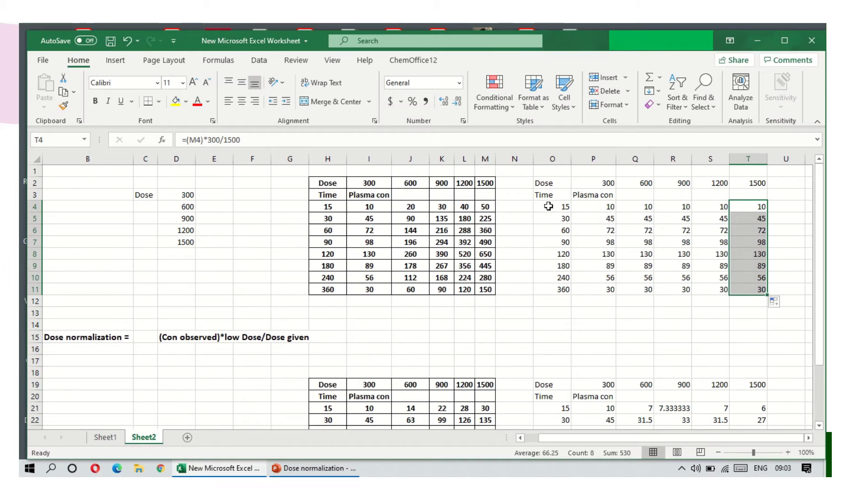
# Step: Plot O4:O11 with P4:T11 as a smooth-line-with-markers scatter chart, placed left beside the tables
pyautogui.moveTo(549, 207); pyautogui.dragTo(554, 291)
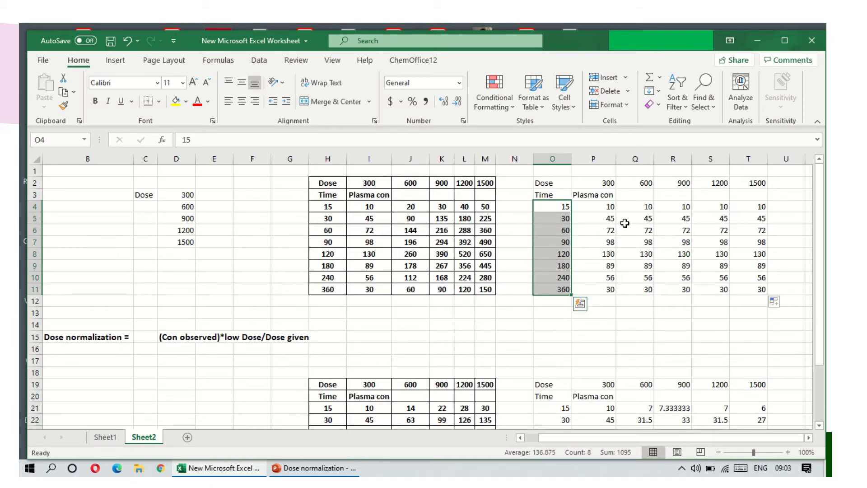
pyautogui.moveTo(603, 208); pyautogui.dragTo(746, 285)
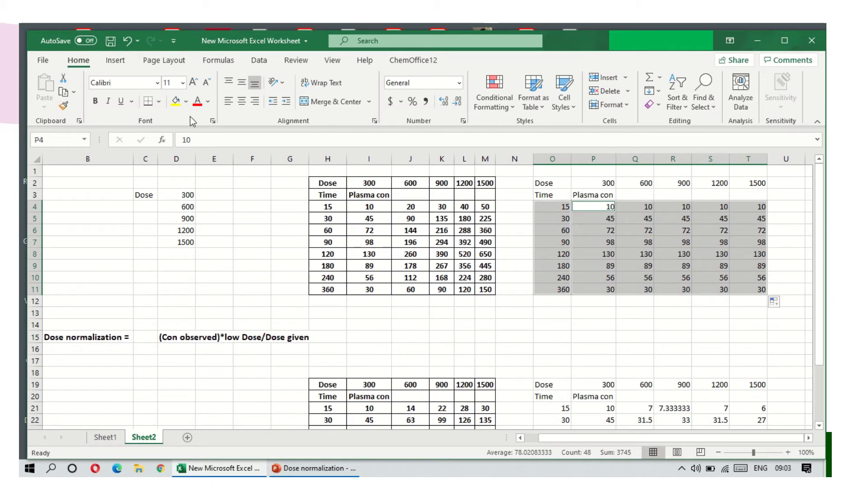
pyautogui.click(115, 60)
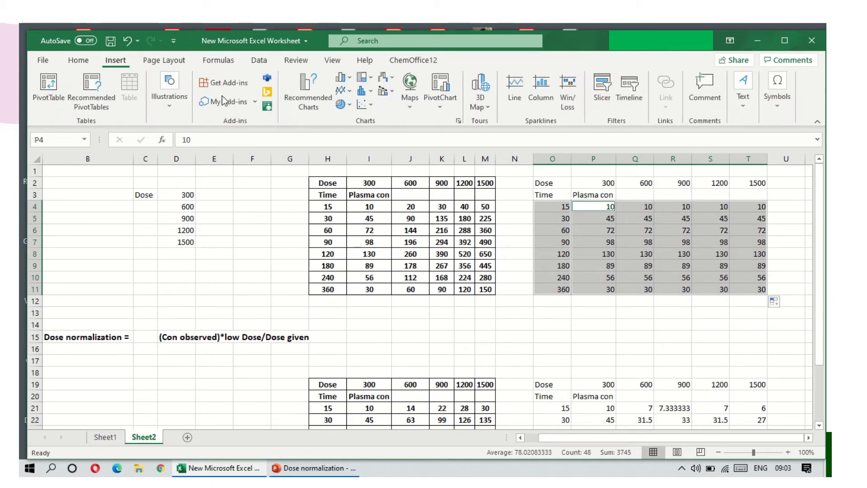
pyautogui.click(370, 104)
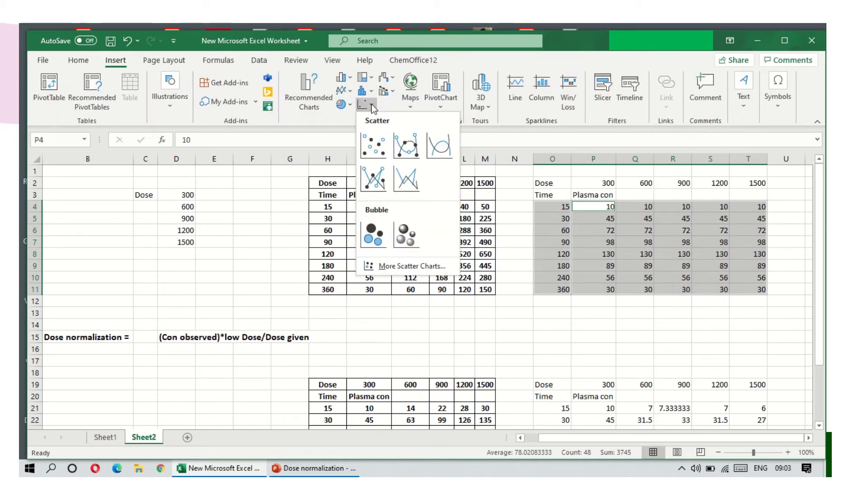
pyautogui.click(406, 145)
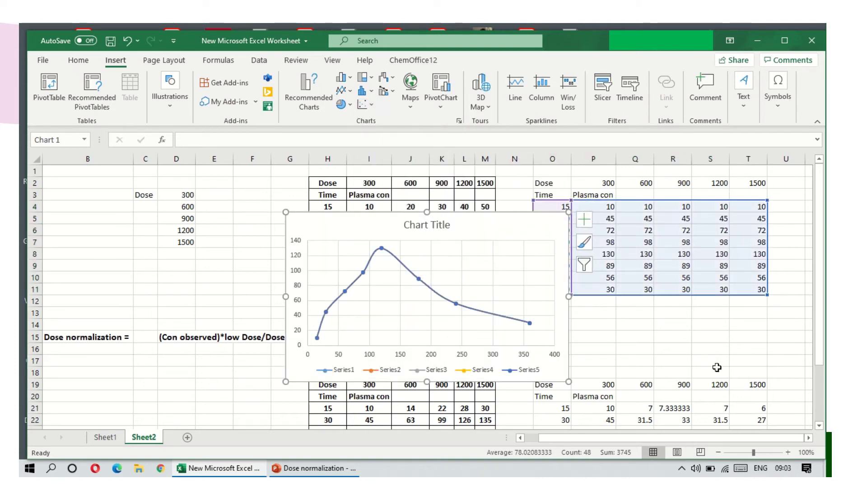
pyautogui.moveTo(513, 213); pyautogui.dragTo(275, 172)
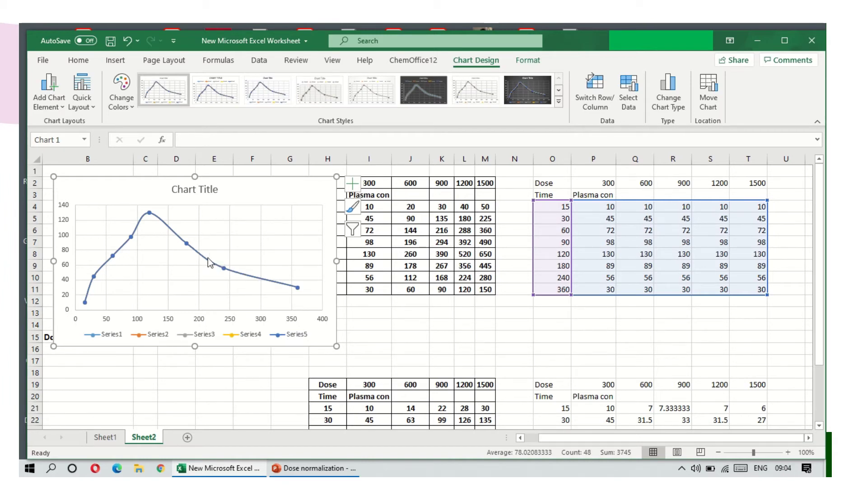
pyautogui.moveTo(208, 261)
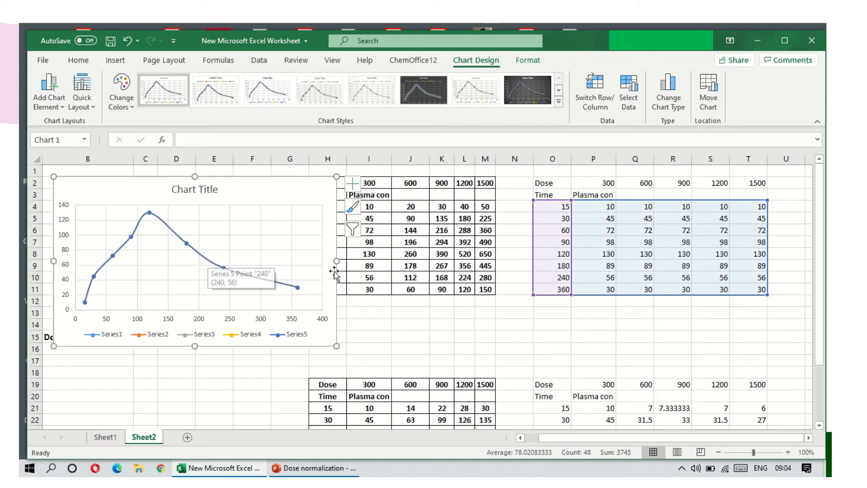
pyautogui.scroll(-2, 494, 262)
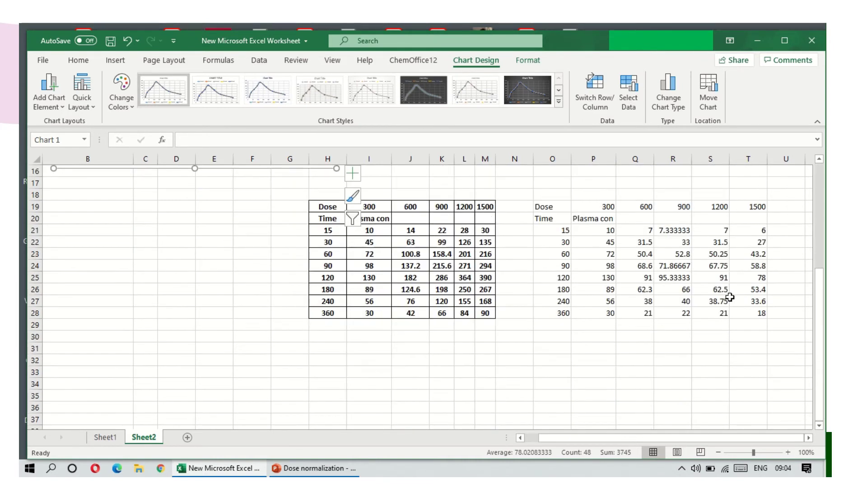
pyautogui.scroll(2, 713, 289)
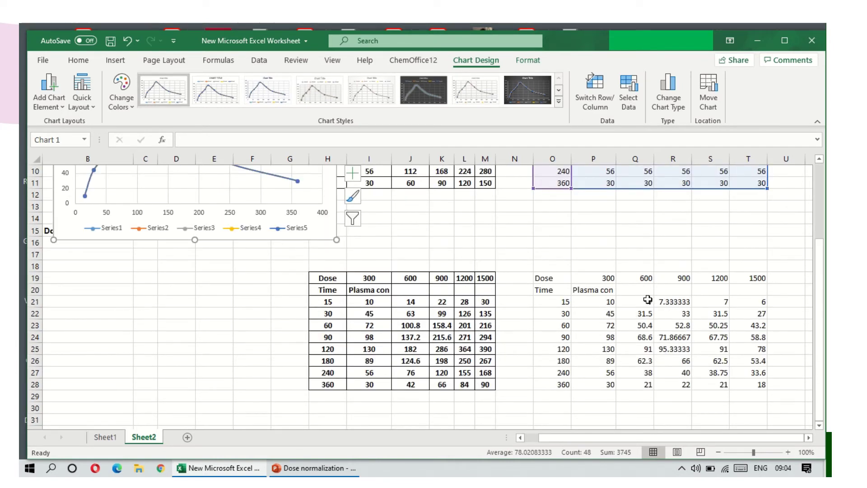
pyautogui.doubleClick(648, 300)
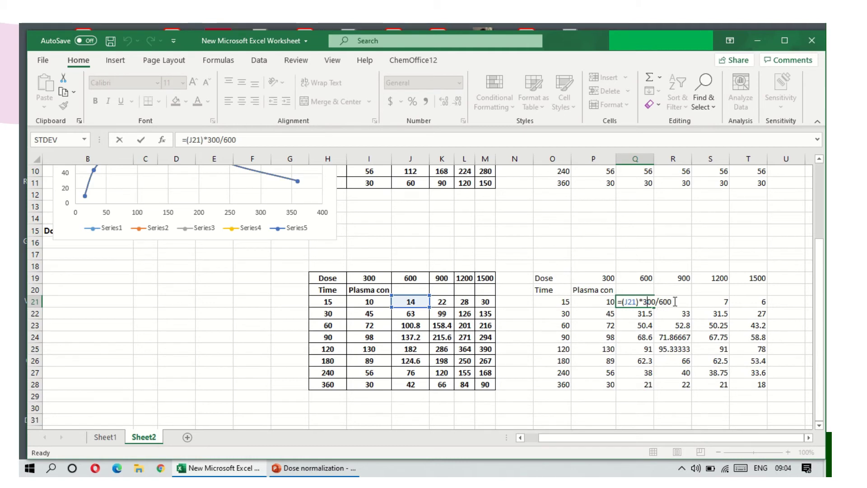
pyautogui.press('Return')
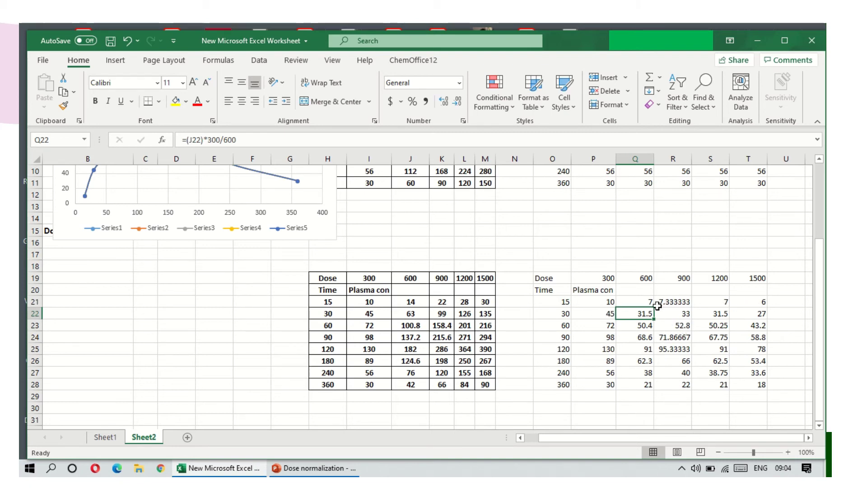
pyautogui.click(784, 336)
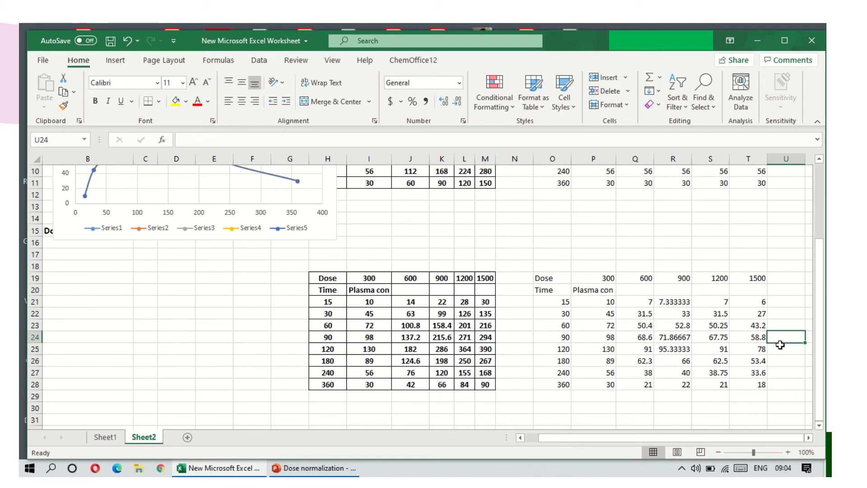
pyautogui.moveTo(560, 302); pyautogui.dragTo(556, 384)
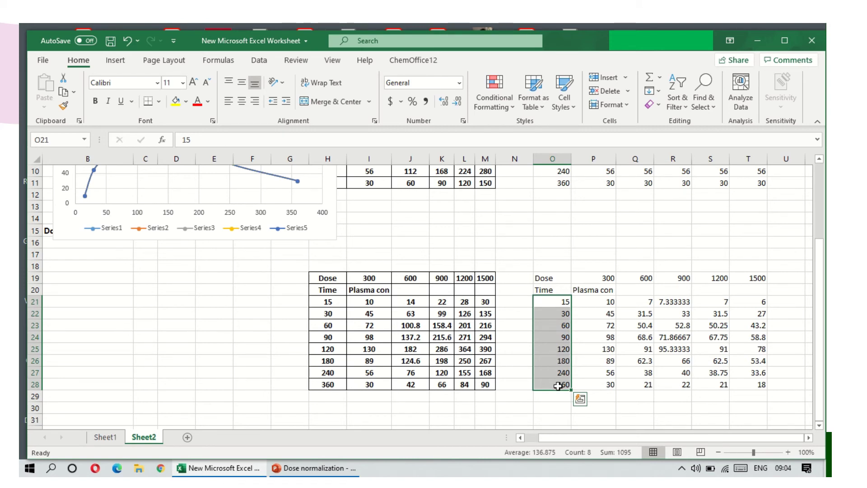
# Step: Plot O21:T28 as a smooth-line-with-markers scatter chart and place it below the first chart
pyautogui.keyDown('ctrl'); pyautogui.click(599, 302); pyautogui.keyUp('ctrl')
pyautogui.moveTo(599, 304); pyautogui.dragTo(754, 384)
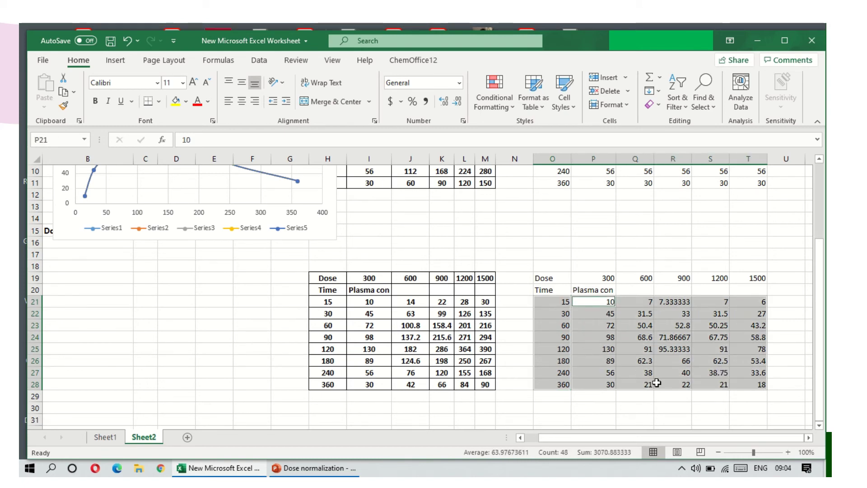
pyautogui.click(115, 60)
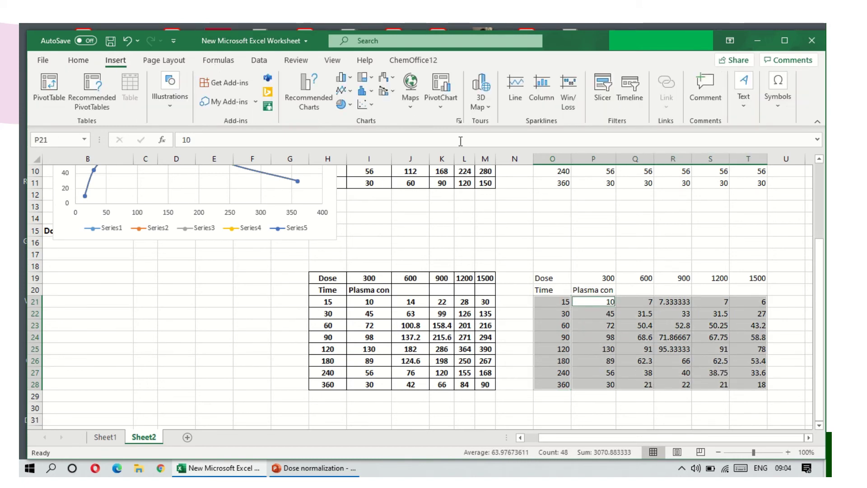
pyautogui.click(371, 103)
pyautogui.click(402, 142)
pyautogui.moveTo(495, 274); pyautogui.dragTo(270, 316)
pyautogui.scroll(2, 404, 265)
pyautogui.scroll(1, 232, 252)
pyautogui.scroll(-3, 229, 304)
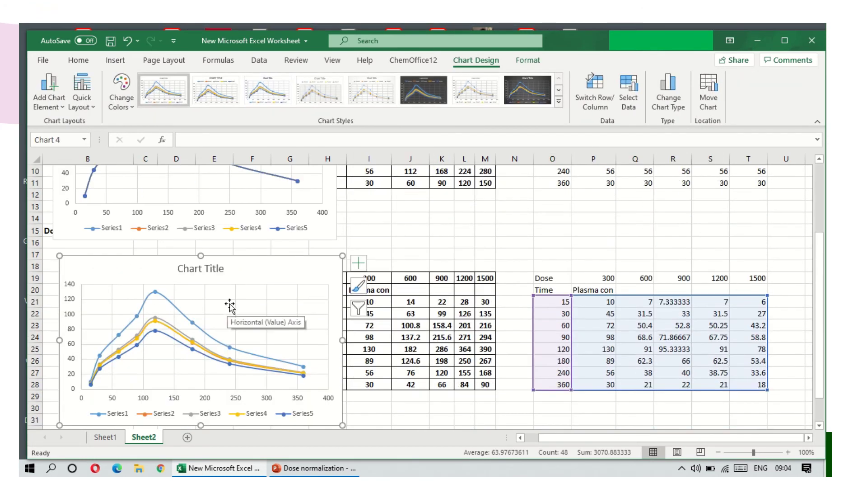
pyautogui.scroll(2, 264, 244)
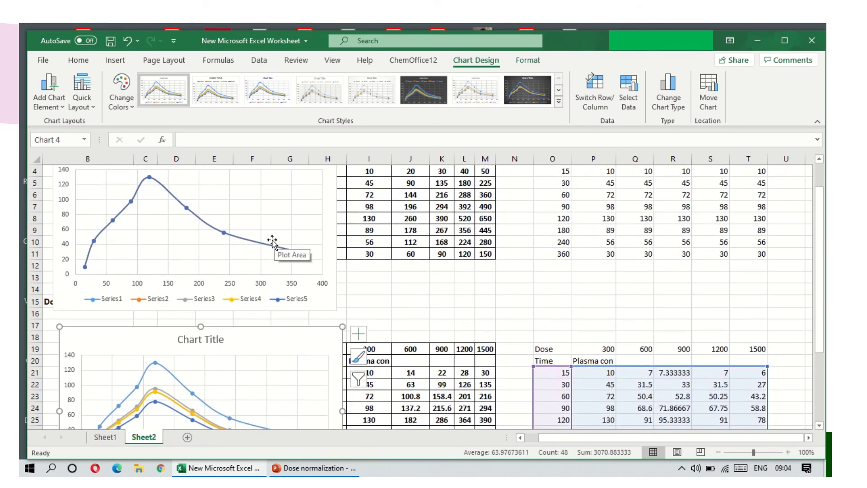
pyautogui.scroll(-2, 253, 212)
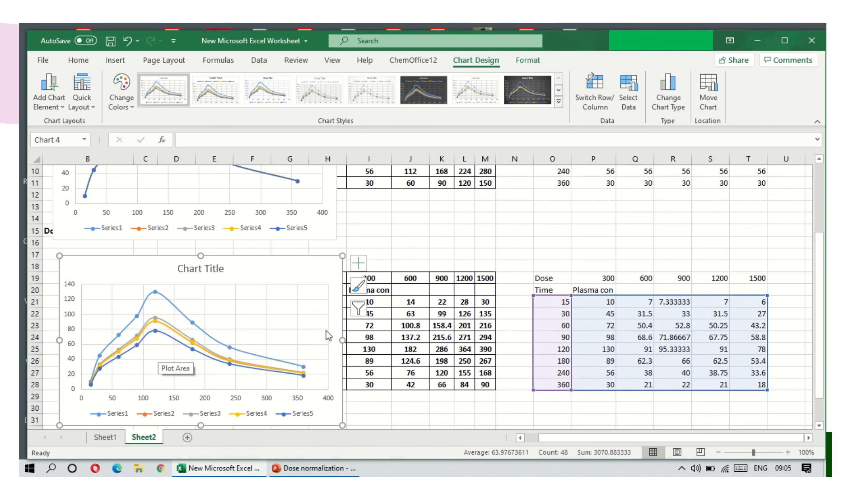
pyautogui.scroll(3, 286, 326)
pyautogui.scroll(-2, 287, 330)
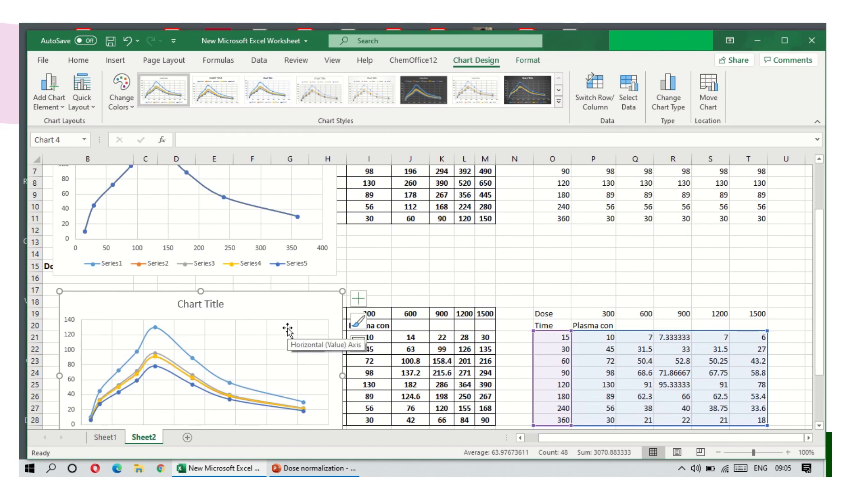
pyautogui.scroll(2, 288, 330)
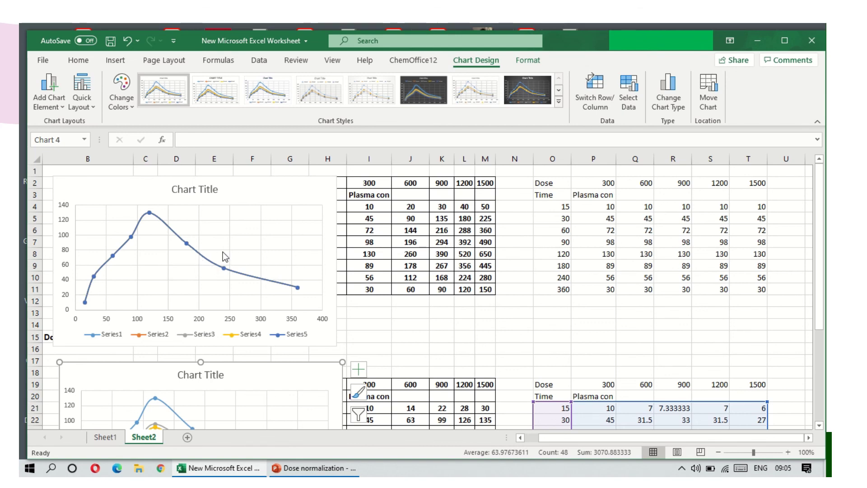
pyautogui.scroll(-3, 223, 251)
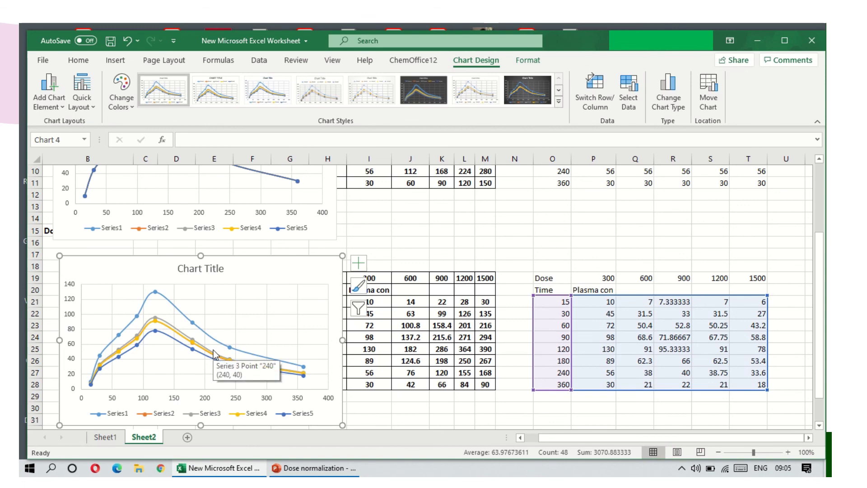
pyautogui.scroll(3, 214, 354)
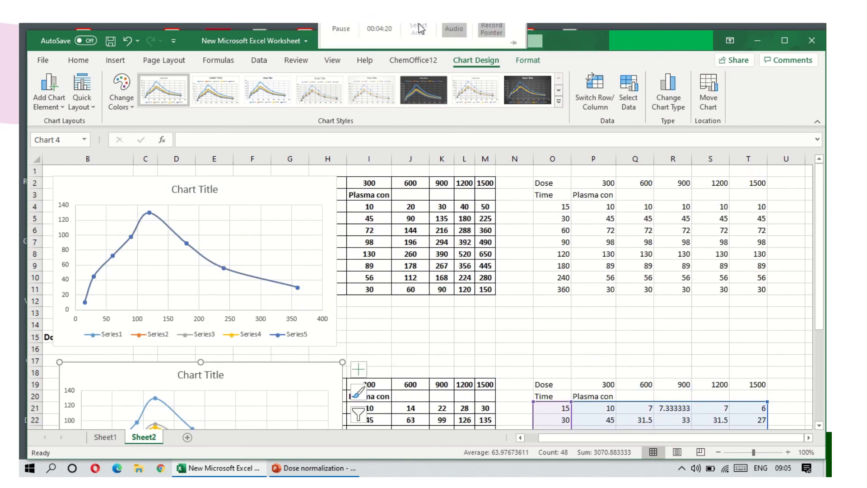